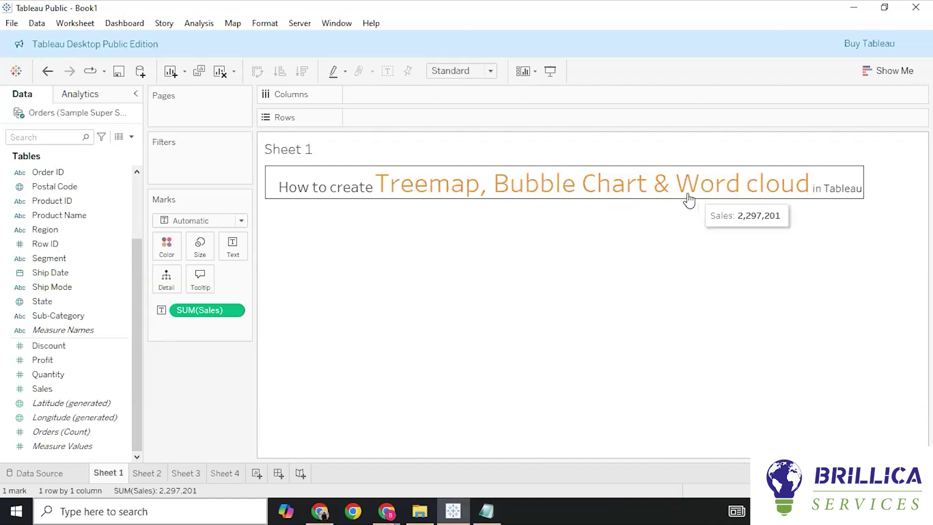
- On Sheet 2, build a treemap from Sub-Category and Sales using the Show Me chart suggestions
{"action": "mouse_move", "coordinate": [150, 482]}
{"action": "left_click", "coordinate": [149, 474]}
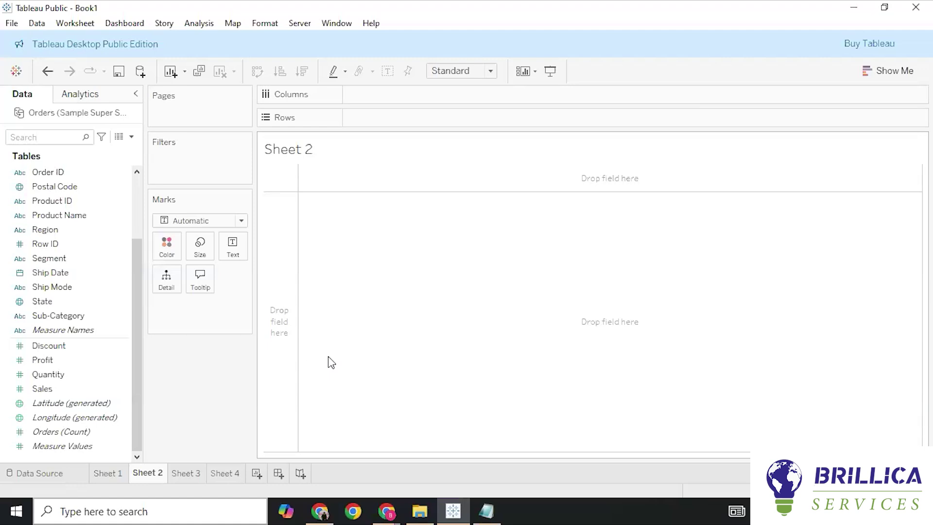
{"action": "left_click", "coordinate": [893, 72]}
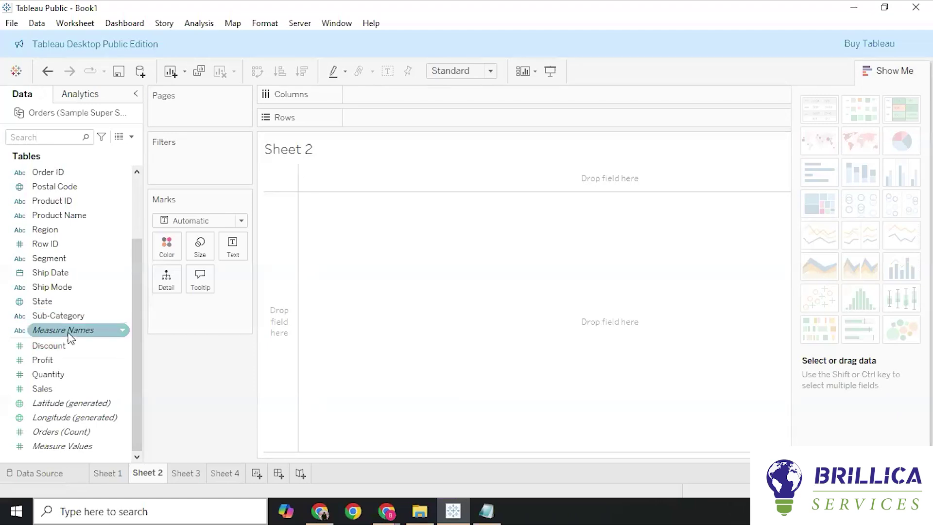
{"action": "scroll", "coordinate": [66, 202], "scroll_direction": "up", "scroll_amount": 2}
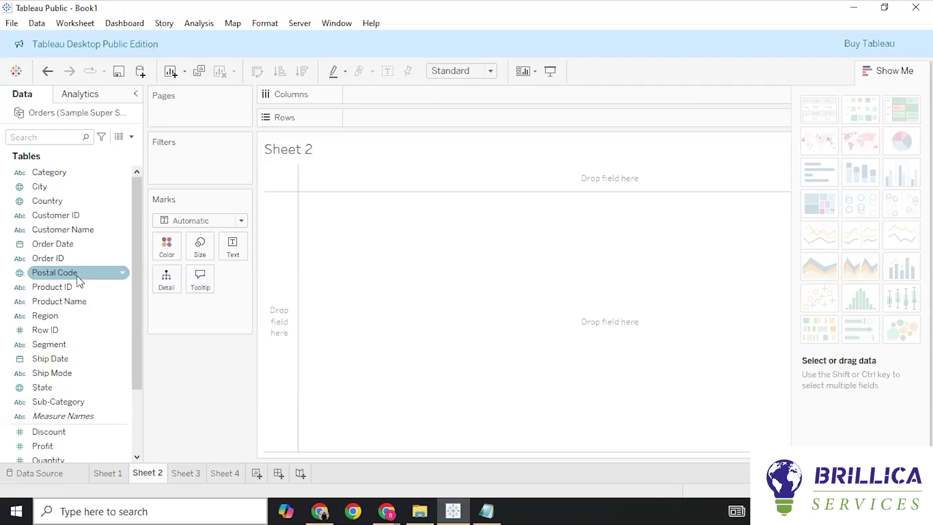
{"action": "scroll", "coordinate": [78, 263], "scroll_direction": "down", "scroll_amount": 2}
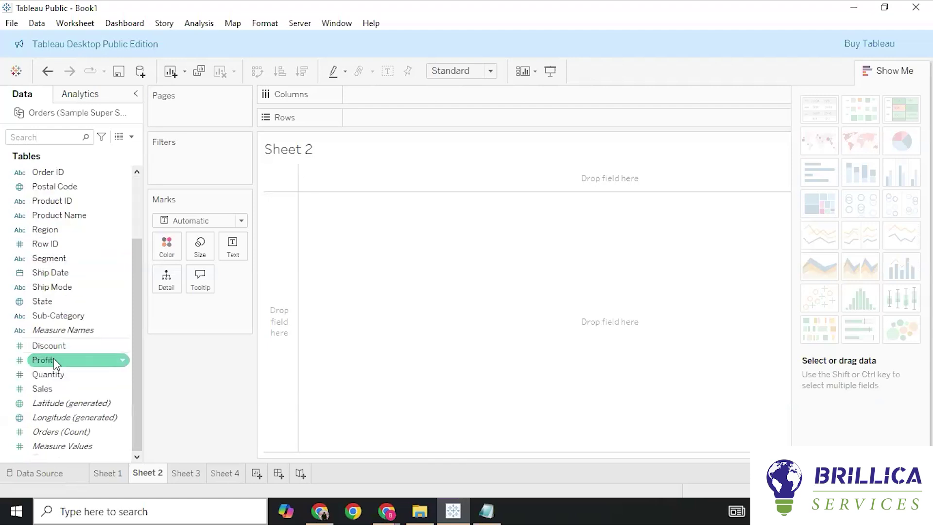
{"action": "left_click", "coordinate": [73, 317]}
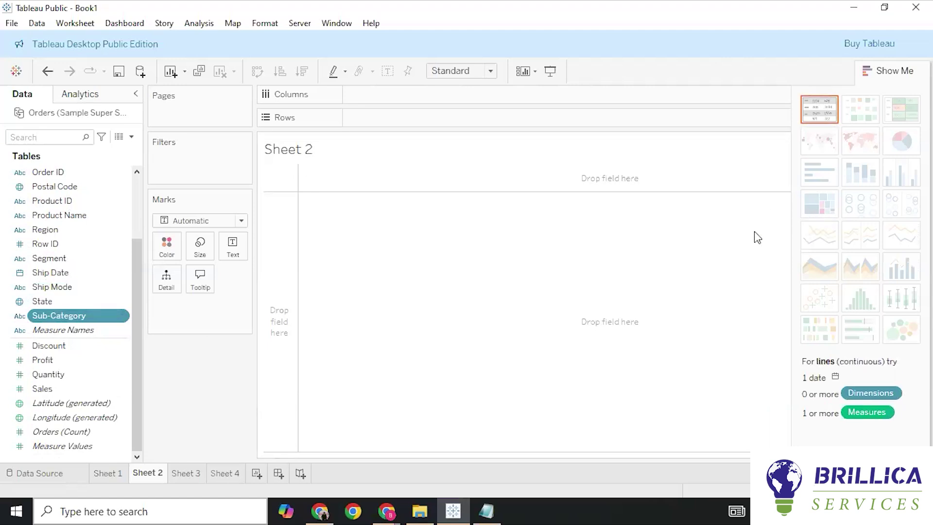
{"action": "left_click", "coordinate": [80, 387]}
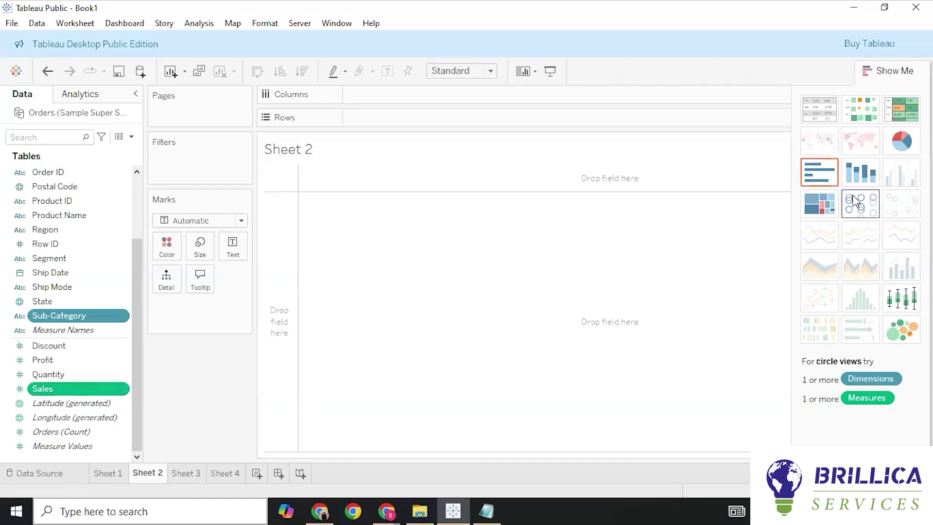
{"action": "left_click", "coordinate": [815, 214]}
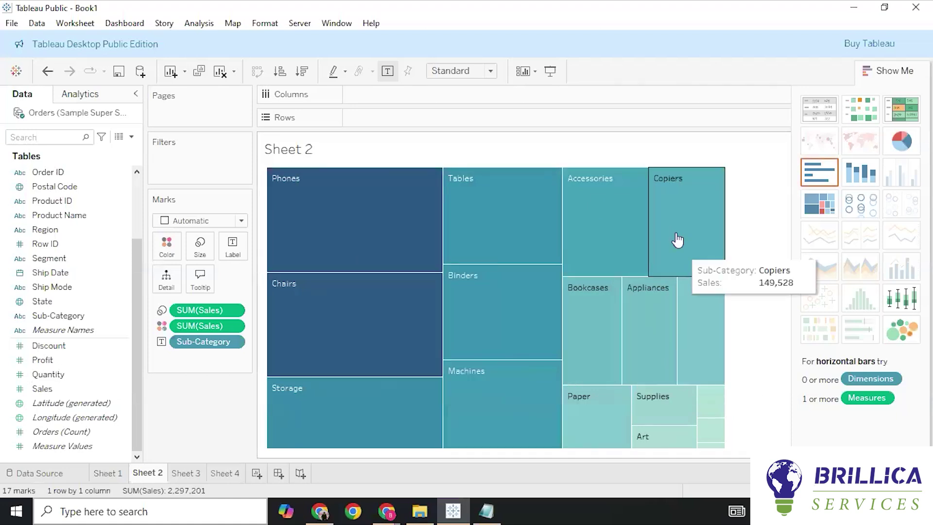
{"action": "left_click", "coordinate": [883, 73]}
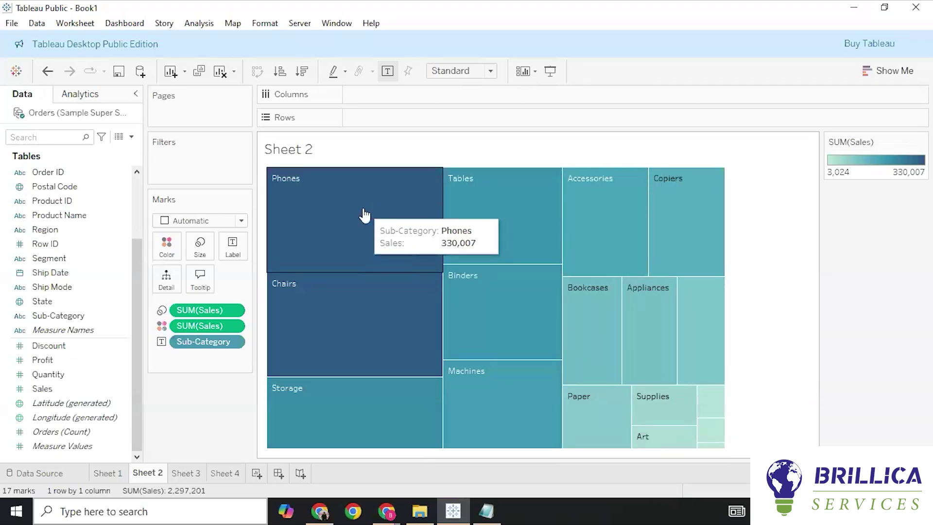
- Add Sales to the treemap labels and convert it to a Percent of Total quick table calculation
{"action": "left_click_drag", "start_coordinate": [43, 388], "coordinate": [227, 249]}
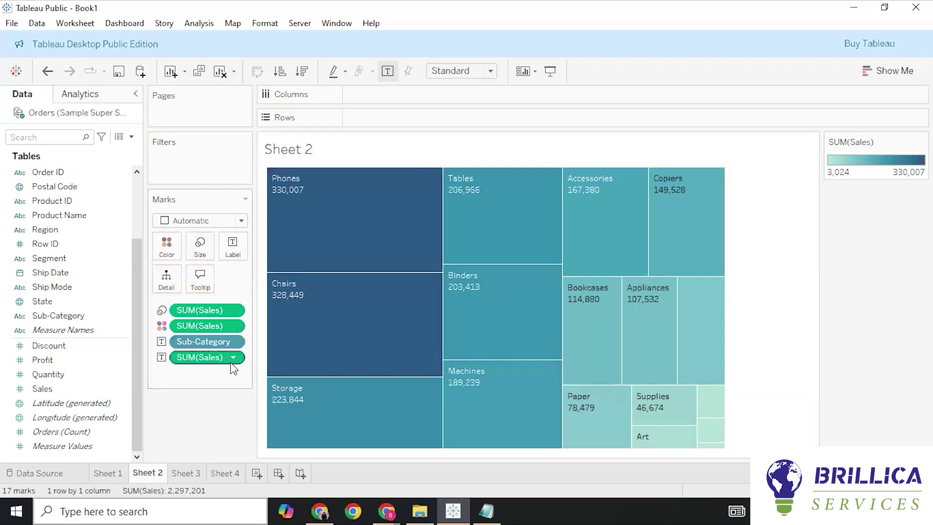
{"action": "left_click", "coordinate": [231, 359]}
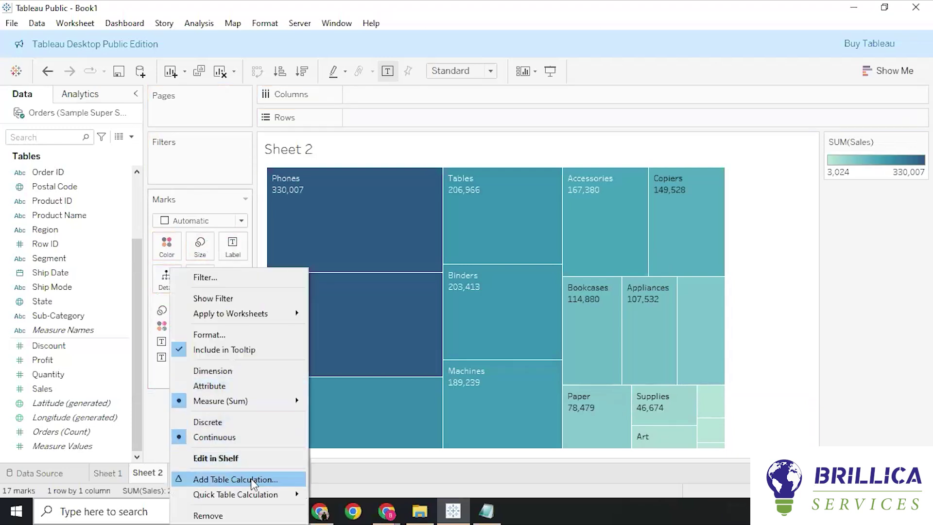
{"action": "mouse_move", "coordinate": [266, 494]}
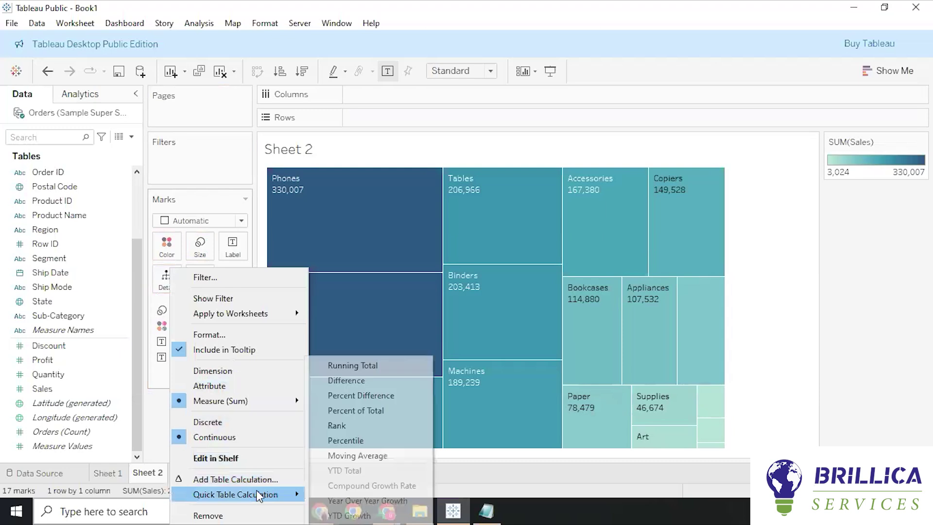
{"action": "left_click", "coordinate": [355, 411]}
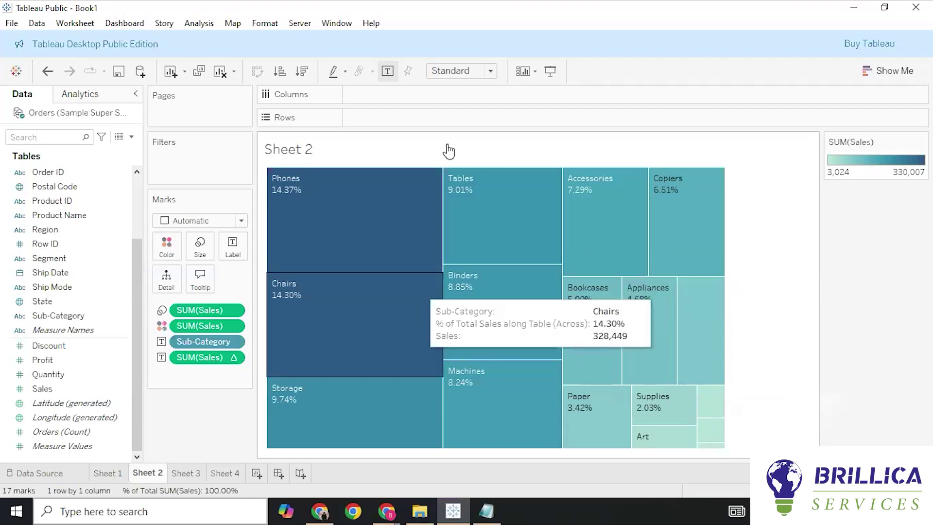
- Set the treemap's fit to Entire View
{"action": "left_click", "coordinate": [489, 73]}
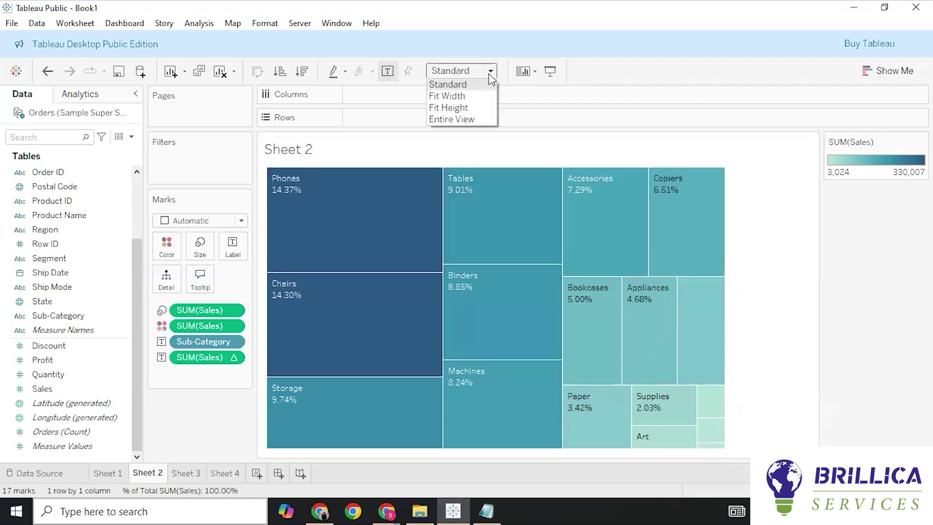
{"action": "left_click", "coordinate": [468, 120]}
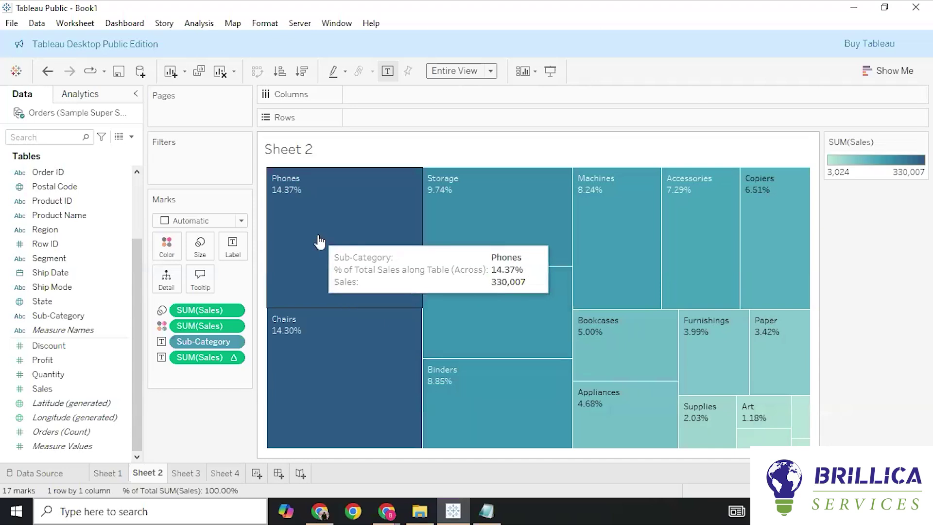
{"action": "mouse_move", "coordinate": [803, 443]}
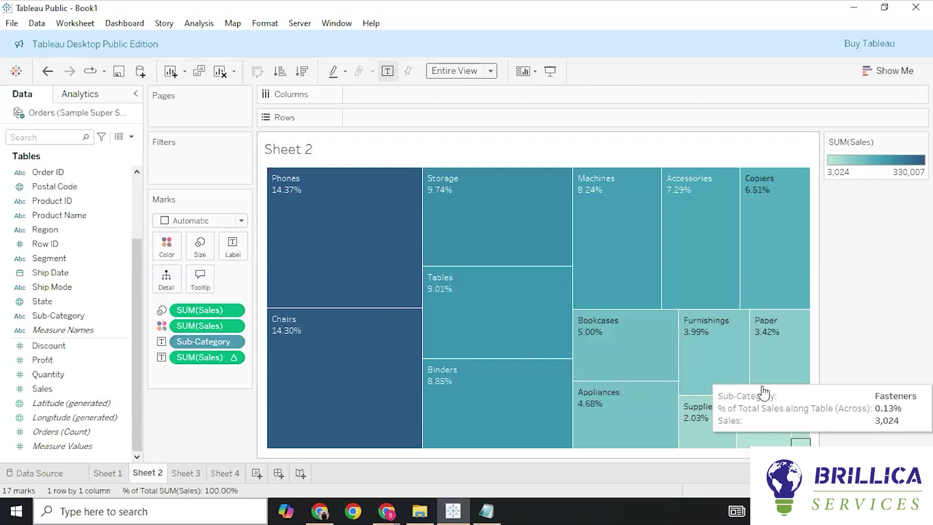
{"action": "mouse_move", "coordinate": [356, 232]}
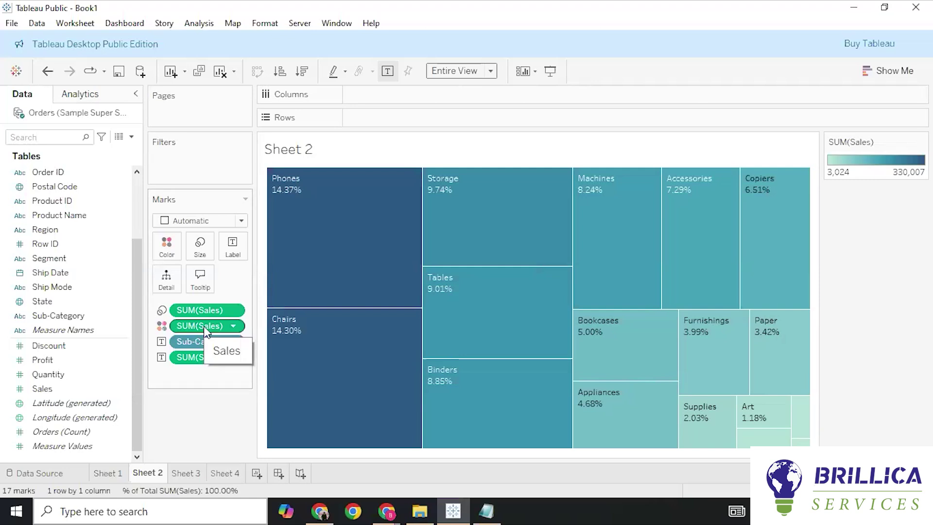
- Replace Sales with Profit as the measure that colors the treemap tiles
{"action": "left_click_drag", "start_coordinate": [203, 328], "coordinate": [191, 443]}
{"action": "left_click_drag", "start_coordinate": [67, 360], "coordinate": [159, 239]}
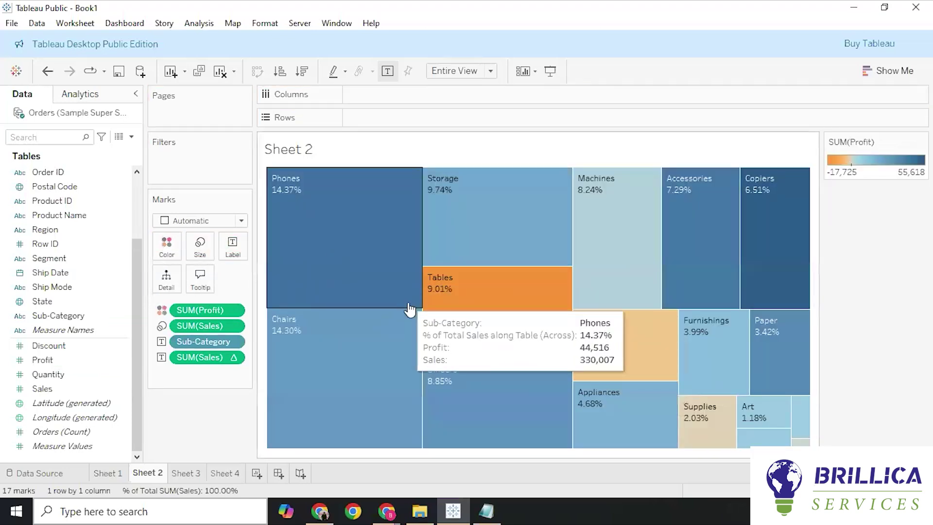
{"action": "mouse_move", "coordinate": [436, 316]}
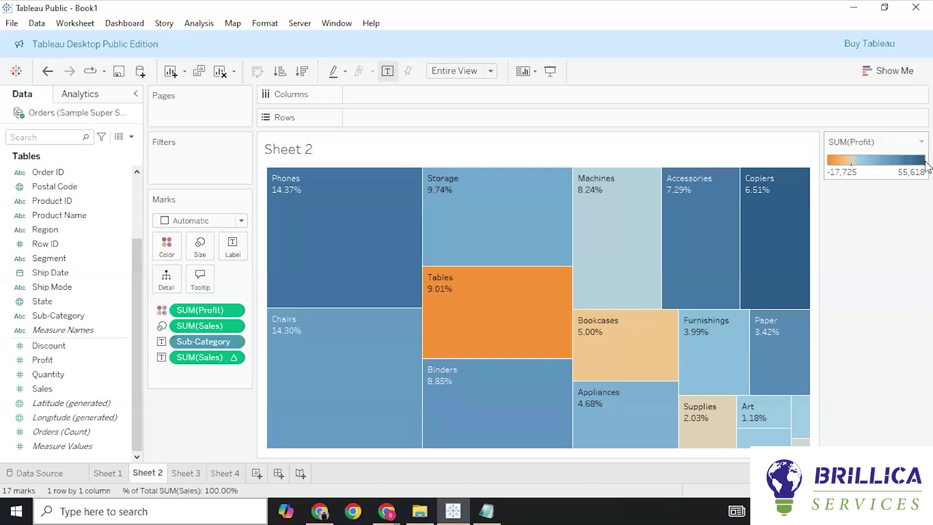
{"action": "mouse_move", "coordinate": [445, 288]}
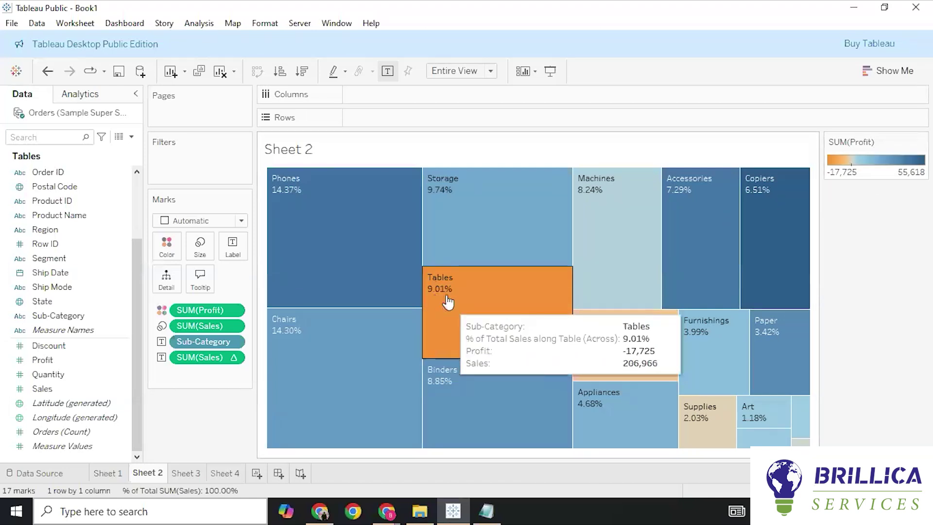
- Add Profit and the absolute Sales amount to the treemap's tile labels
{"action": "left_click_drag", "start_coordinate": [39, 361], "coordinate": [228, 252]}
{"action": "mouse_move", "coordinate": [294, 241]}
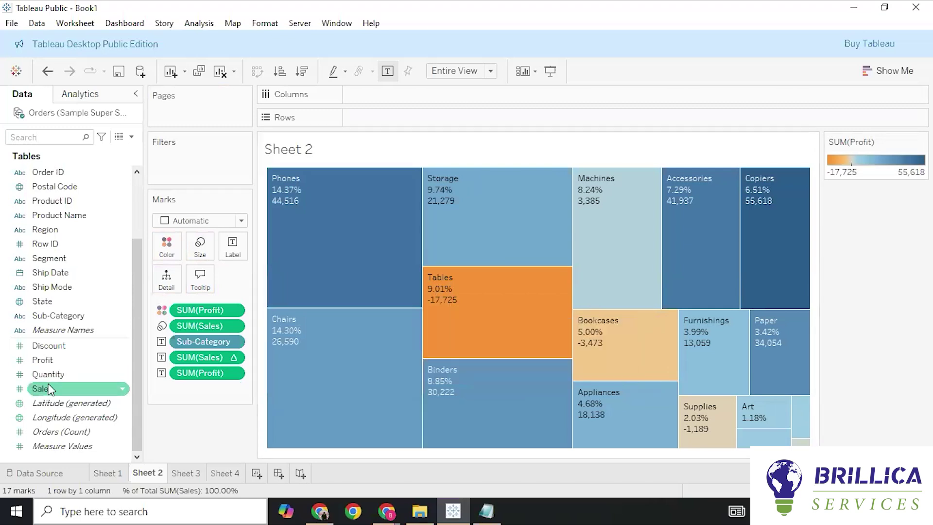
{"action": "left_click_drag", "start_coordinate": [49, 383], "coordinate": [228, 248]}
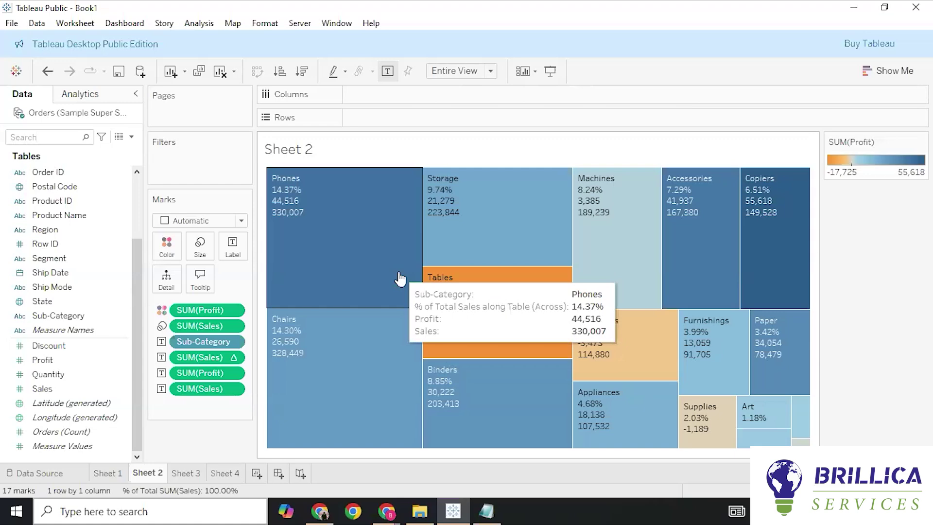
- Show the treemap in presentation mode and examine the details of its largest and smallest tiles
{"action": "left_click", "coordinate": [545, 73]}
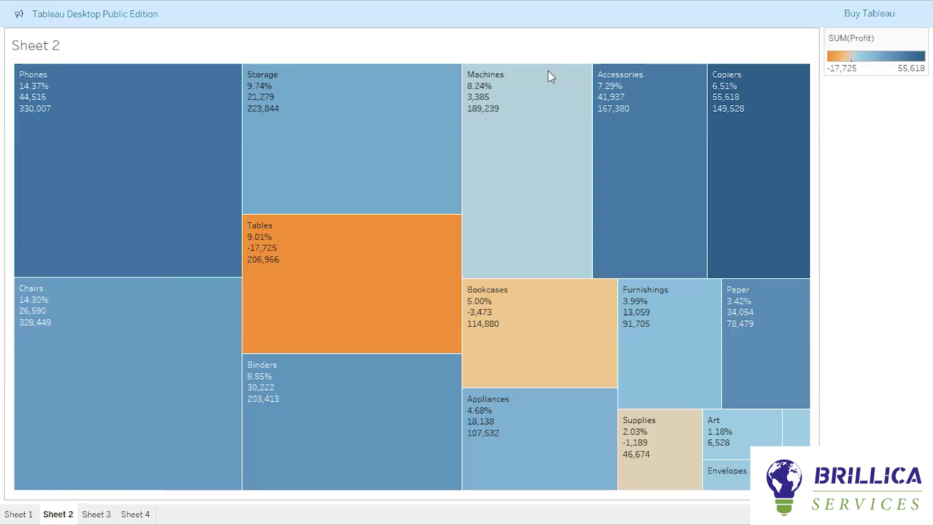
{"action": "mouse_move", "coordinate": [41, 104]}
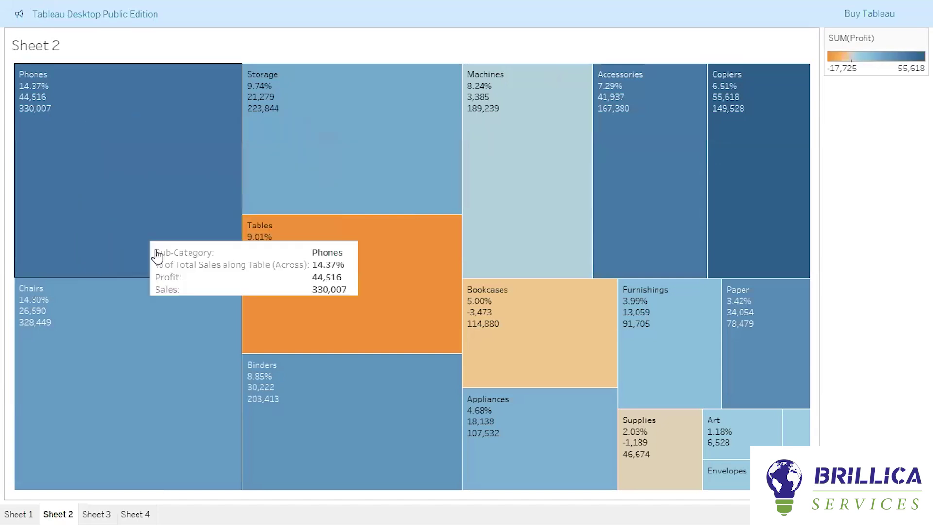
{"action": "mouse_move", "coordinate": [796, 428]}
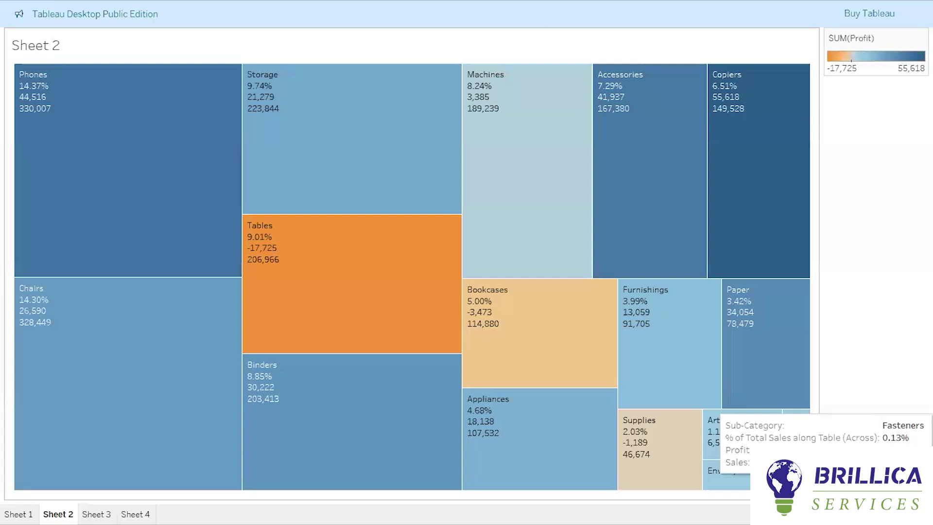
{"action": "mouse_move", "coordinate": [108, 152]}
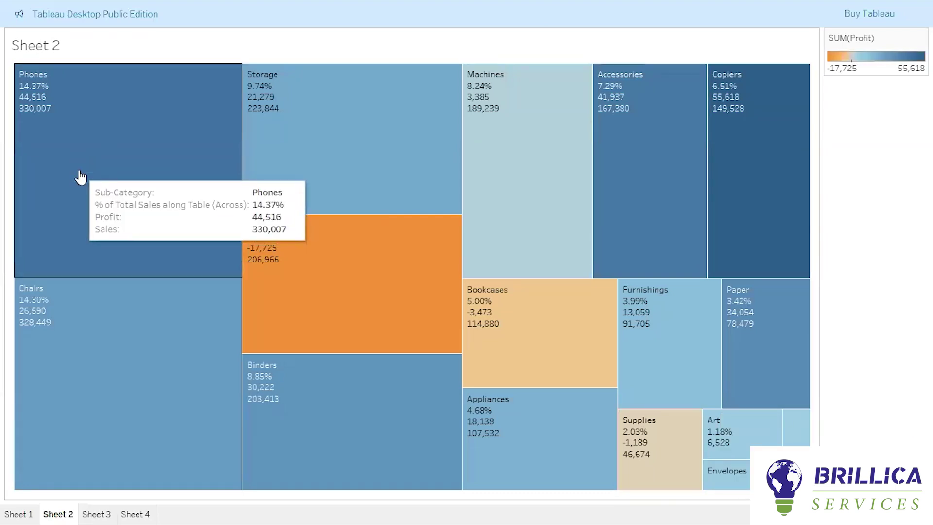
{"action": "mouse_move", "coordinate": [271, 294]}
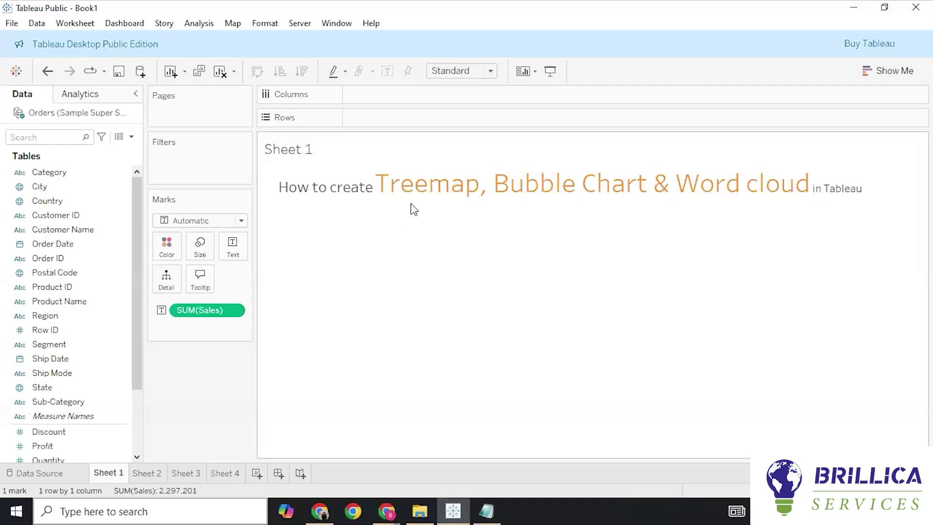
{"action": "mouse_move", "coordinate": [417, 205]}
{"action": "left_click", "coordinate": [146, 473]}
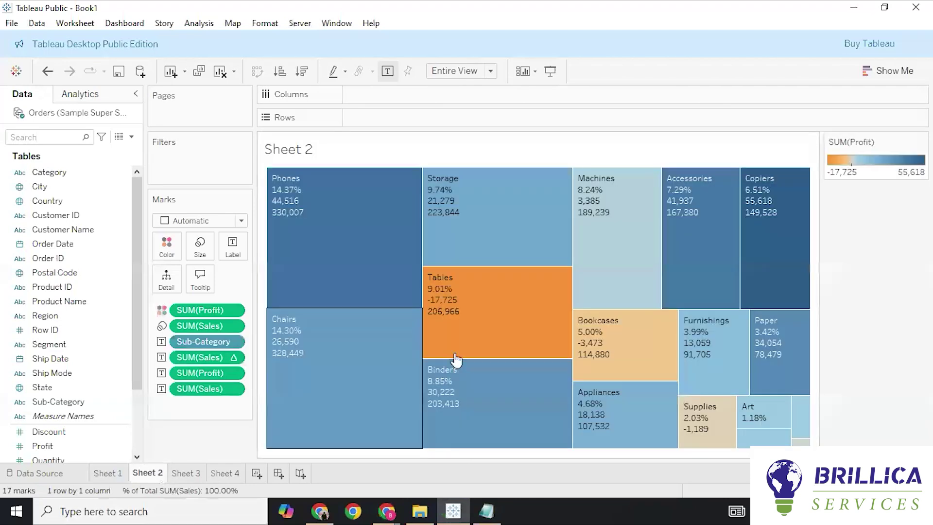
{"action": "left_click", "coordinate": [886, 68]}
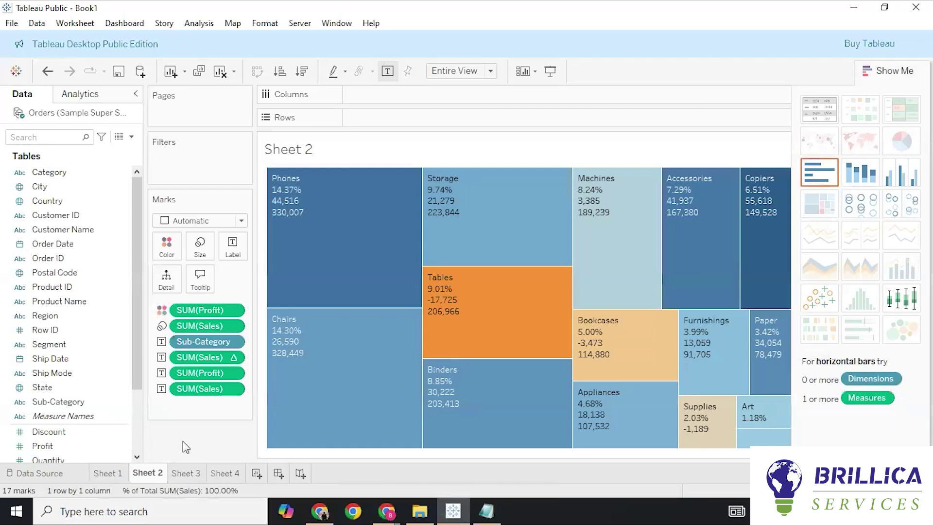
{"action": "left_click", "coordinate": [94, 475]}
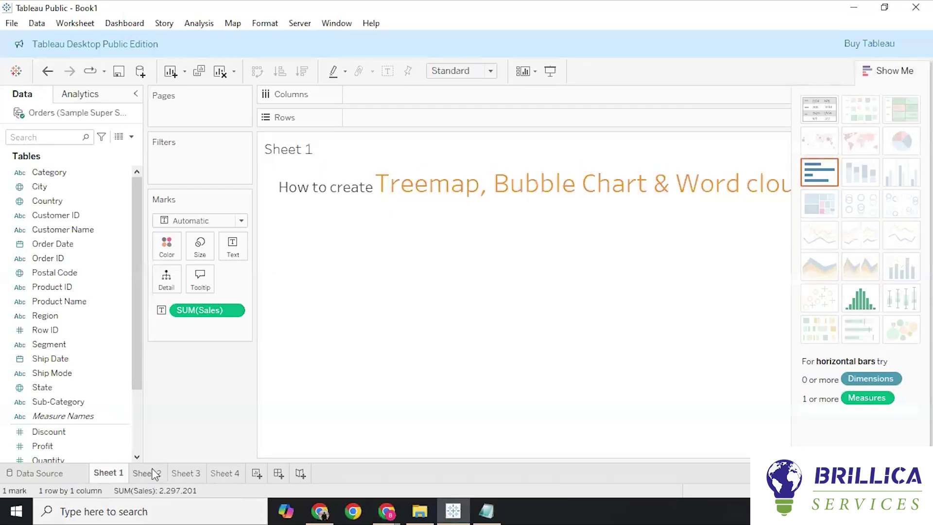
{"action": "left_click", "coordinate": [150, 473]}
- On Sheet 3, label the marks with Sub-Category and size them by Sales
{"action": "left_click", "coordinate": [181, 474]}
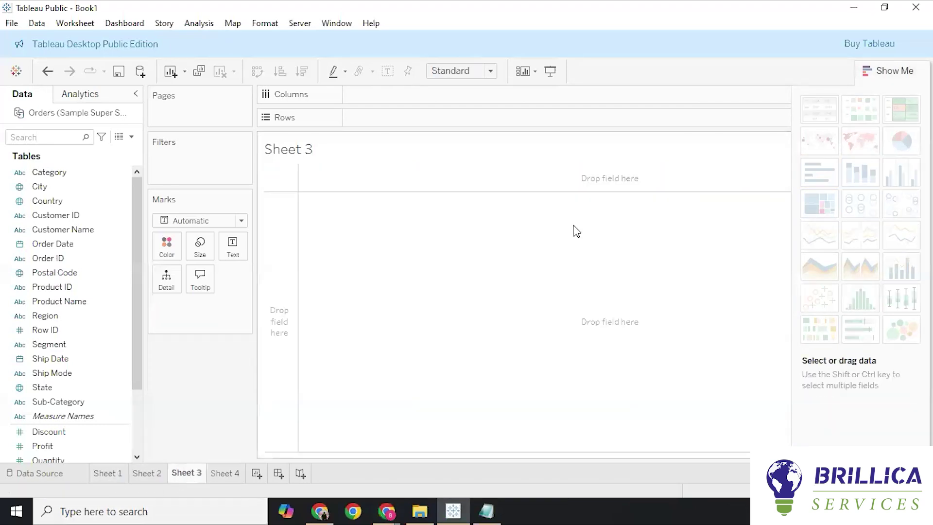
{"action": "left_click", "coordinate": [894, 71]}
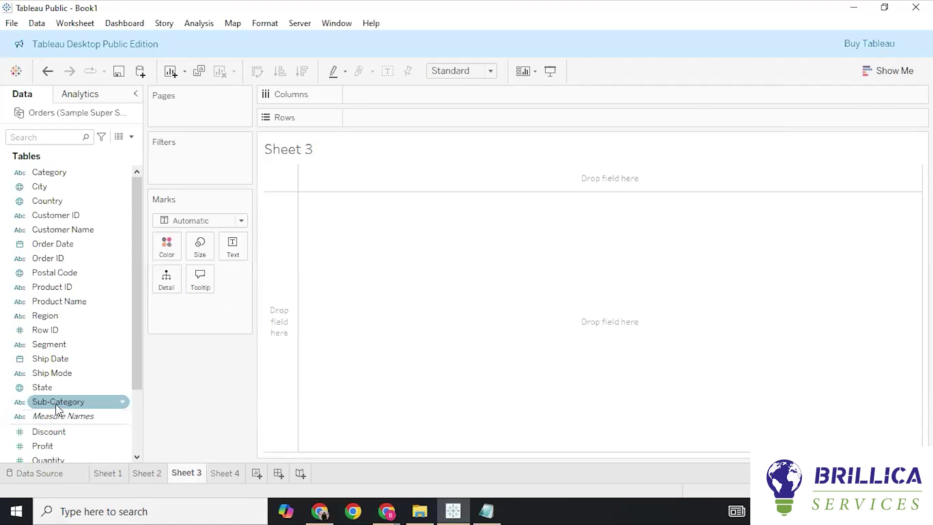
{"action": "left_click_drag", "start_coordinate": [56, 402], "coordinate": [232, 247]}
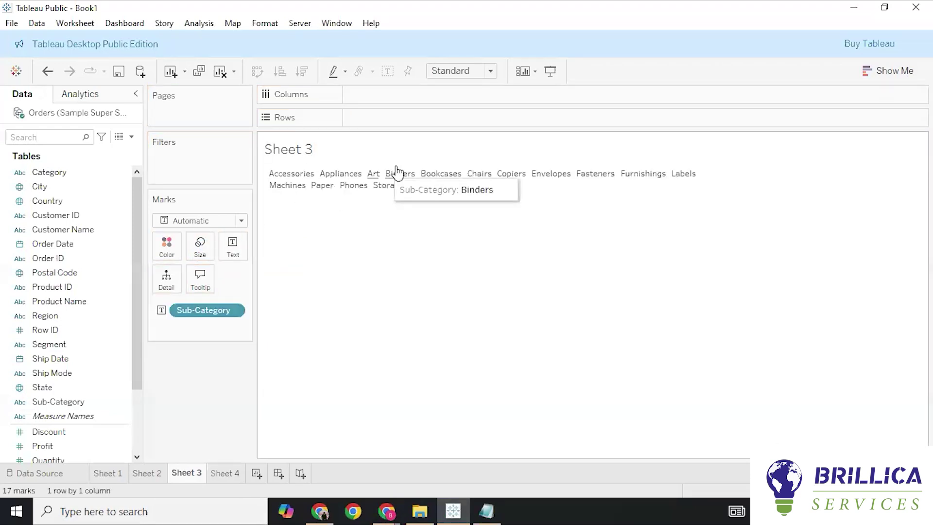
{"action": "scroll", "coordinate": [6, 432], "scroll_direction": "down", "scroll_amount": 2}
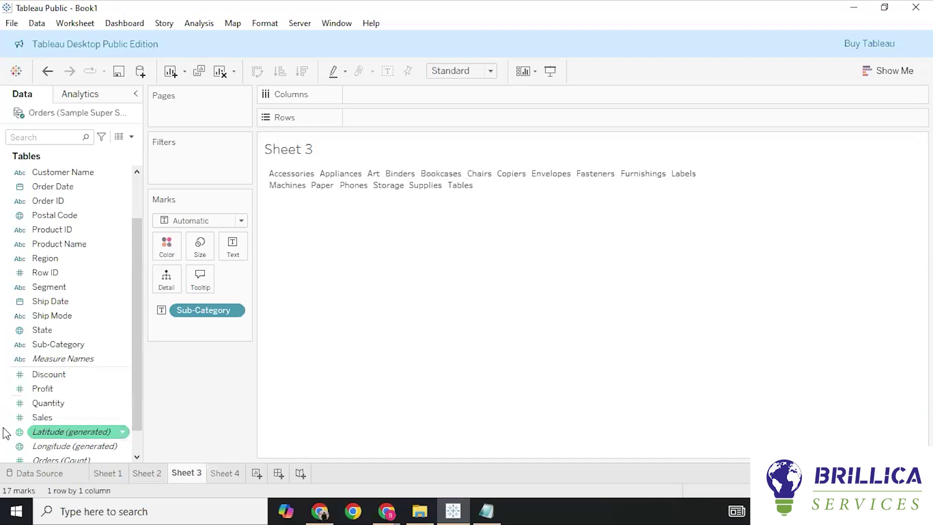
{"action": "left_click_drag", "start_coordinate": [69, 417], "coordinate": [200, 247]}
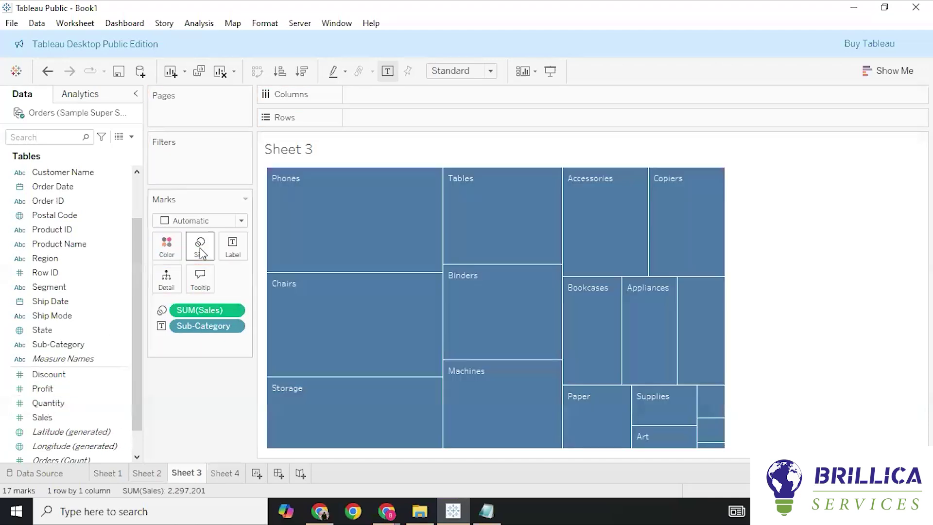
{"action": "mouse_move", "coordinate": [542, 219]}
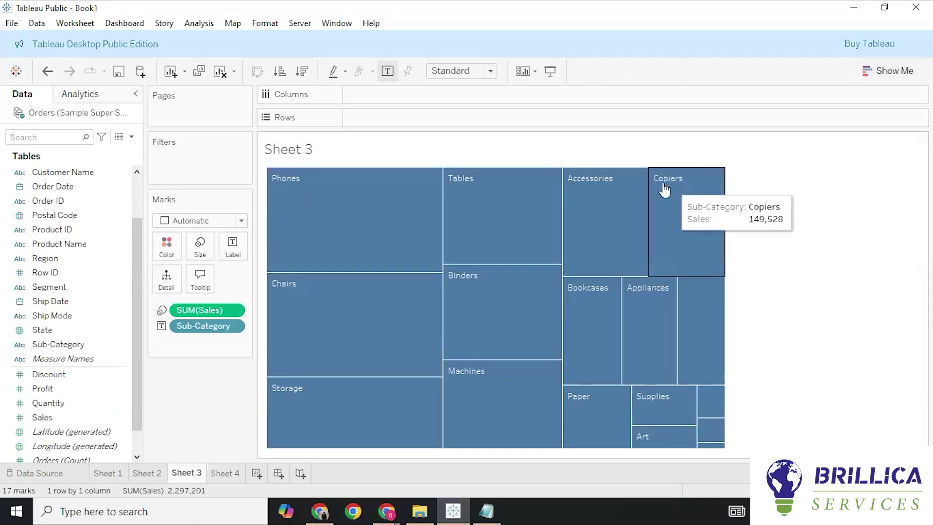
- Fit Sheet 3 to the entire view and color the treemap tiles by Profit
{"action": "left_click", "coordinate": [489, 73]}
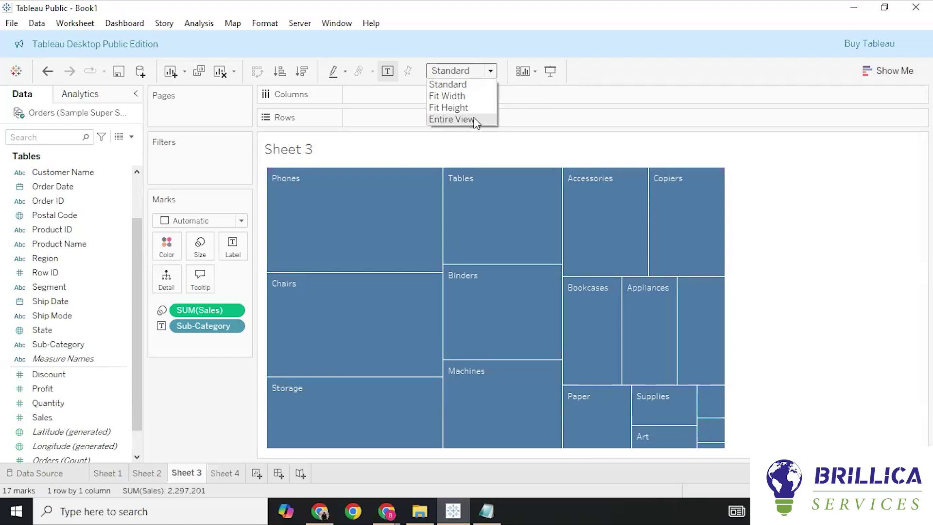
{"action": "left_click", "coordinate": [474, 119]}
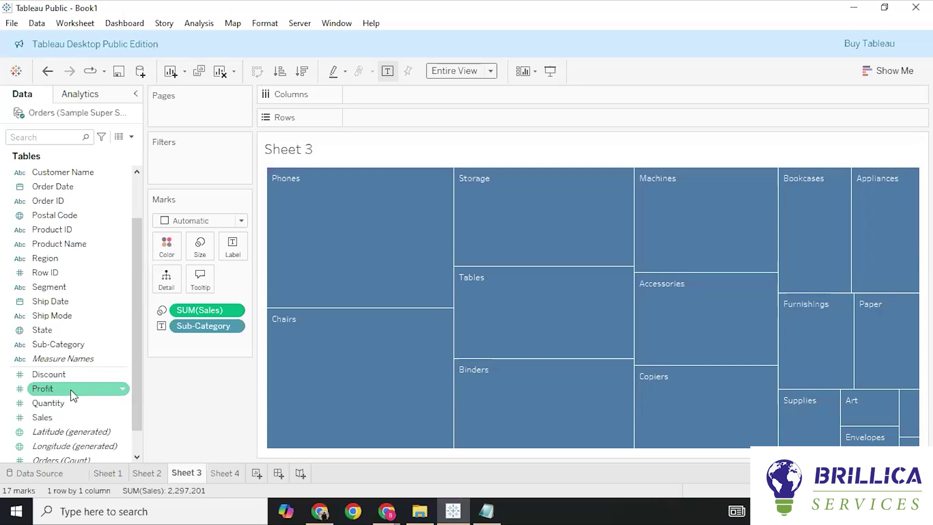
{"action": "left_click_drag", "start_coordinate": [73, 394], "coordinate": [171, 244]}
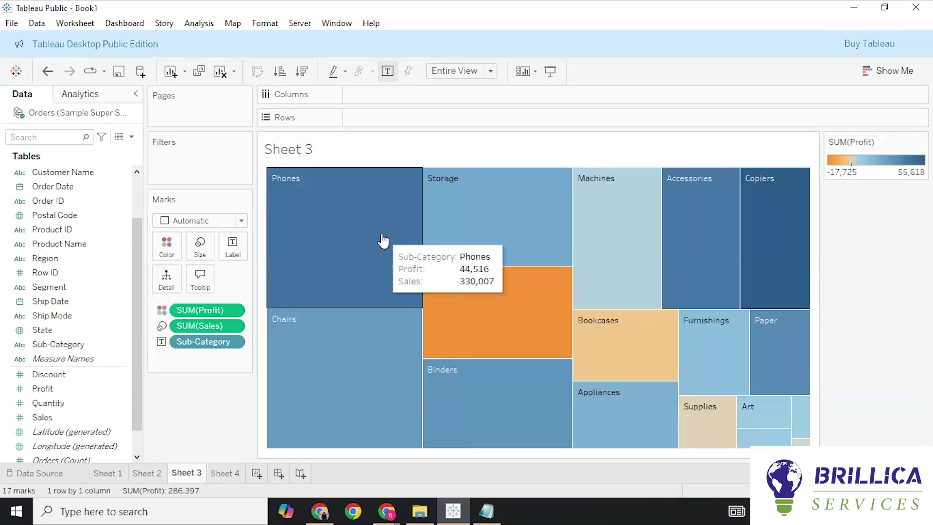
{"action": "mouse_move", "coordinate": [508, 339]}
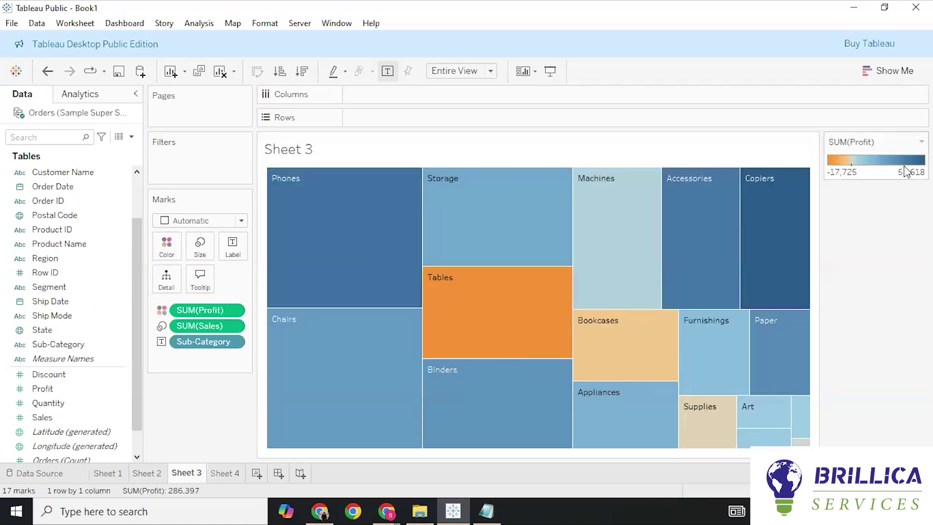
{"action": "mouse_move", "coordinate": [313, 237]}
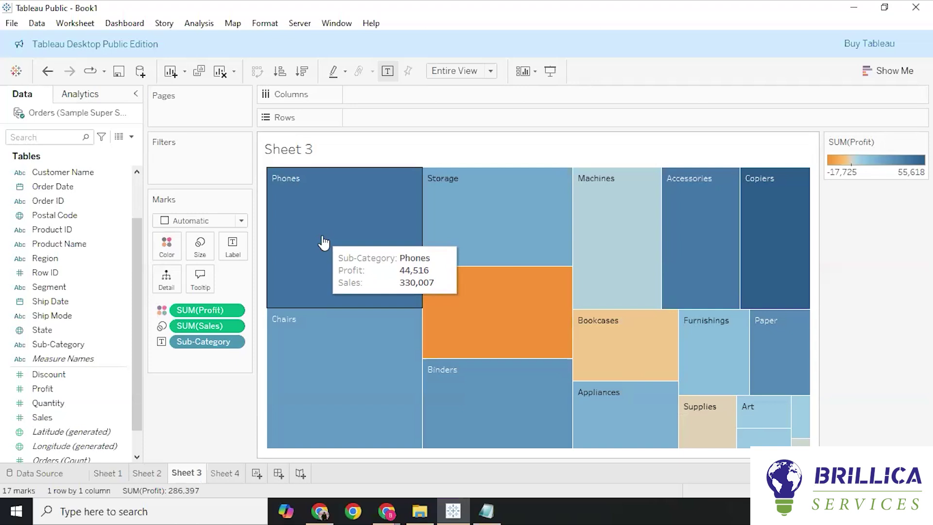
- Try the Circle mark type on Sheet 3 to show the sub-categories as bubbles
{"action": "left_click", "coordinate": [107, 473]}
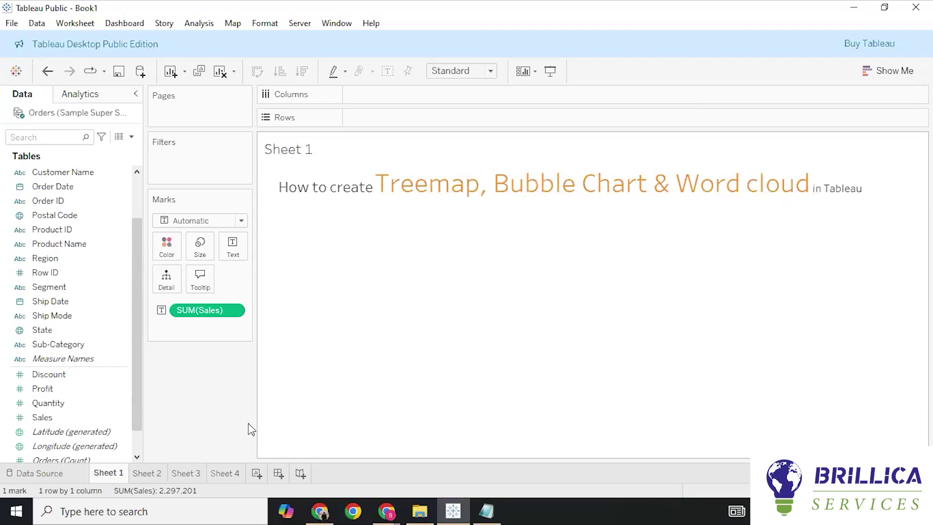
{"action": "left_click", "coordinate": [183, 474]}
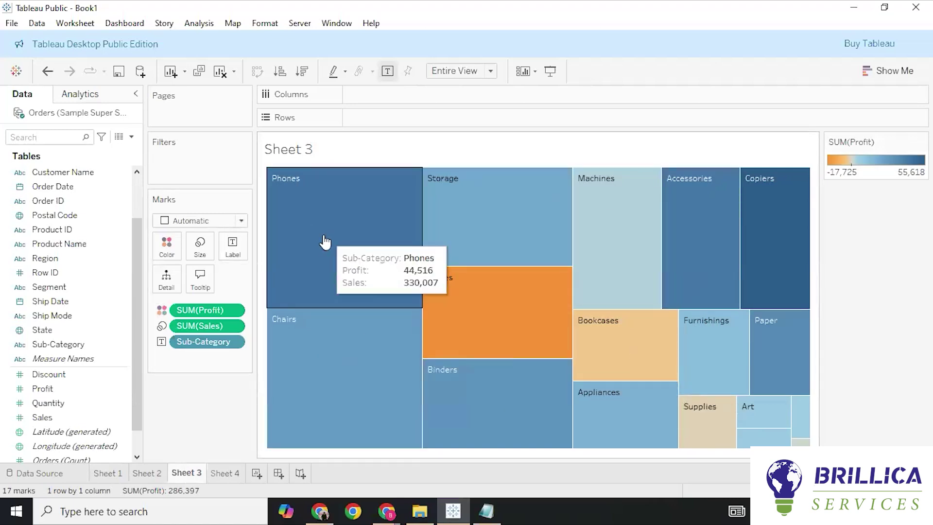
{"action": "mouse_move", "coordinate": [403, 234]}
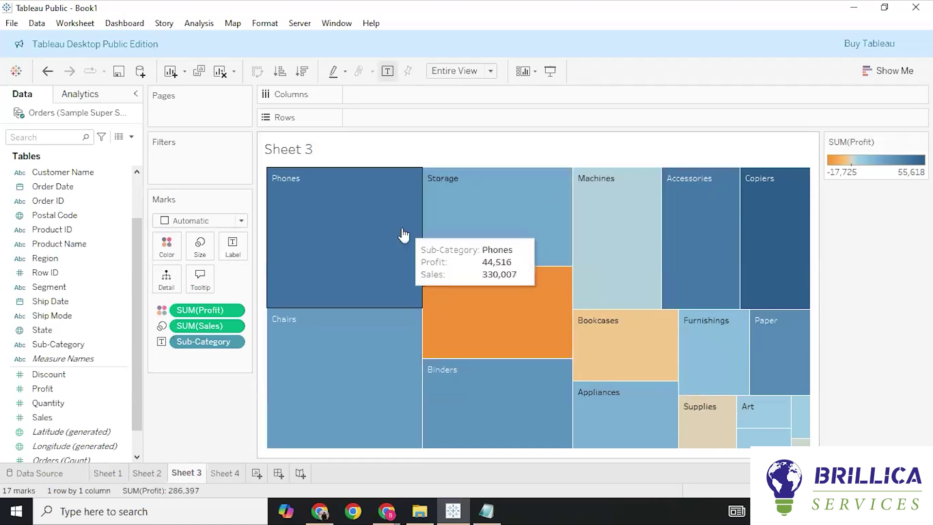
{"action": "left_click", "coordinate": [244, 222]}
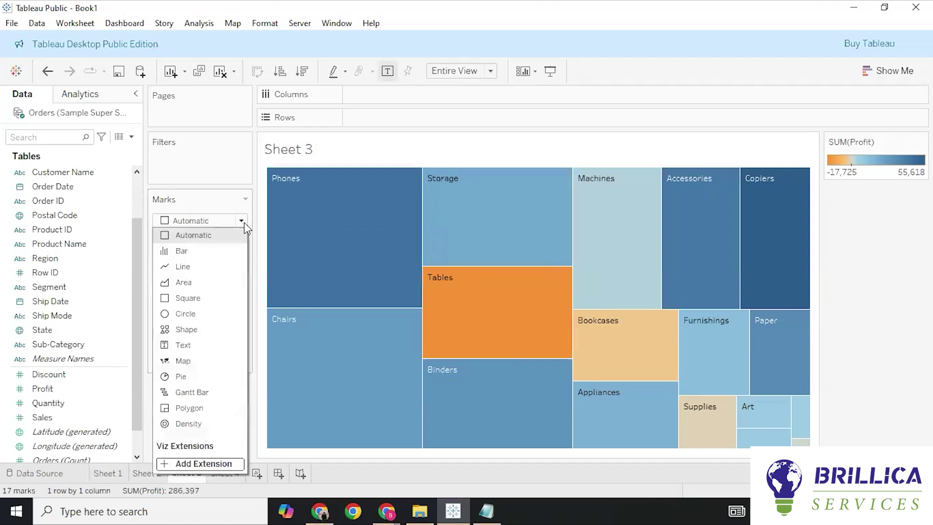
{"action": "left_click", "coordinate": [212, 317]}
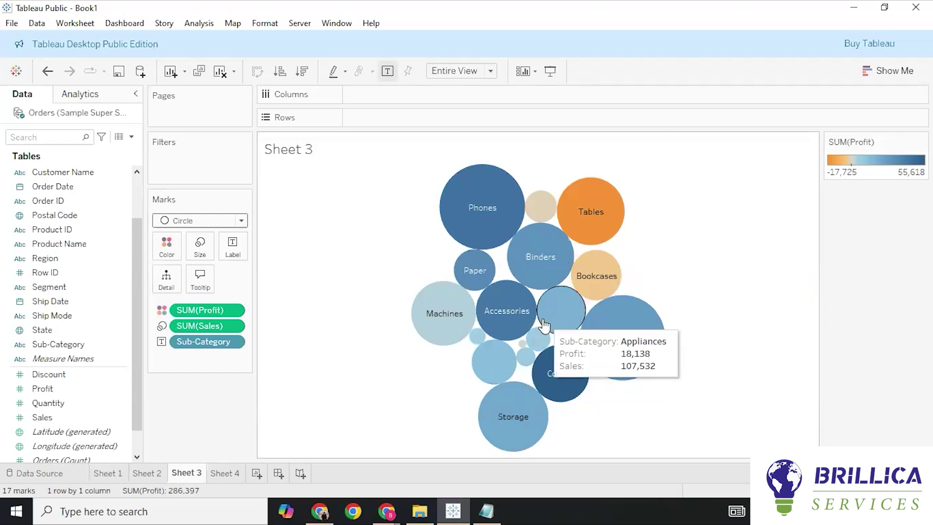
- Try the suggested packed bubbles chart on Sheet 3 and revert the sheet to the treemap colored by Profit
{"action": "left_click", "coordinate": [893, 71]}
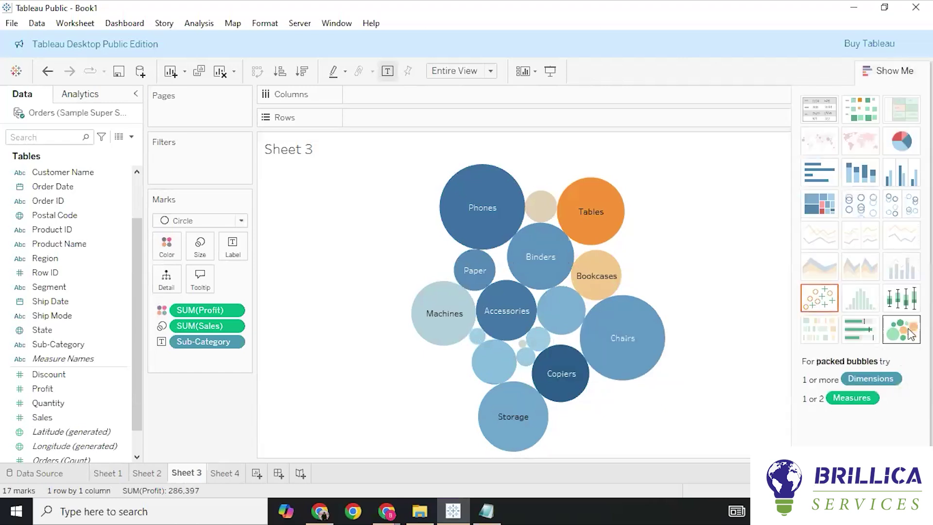
{"action": "left_click", "coordinate": [902, 330]}
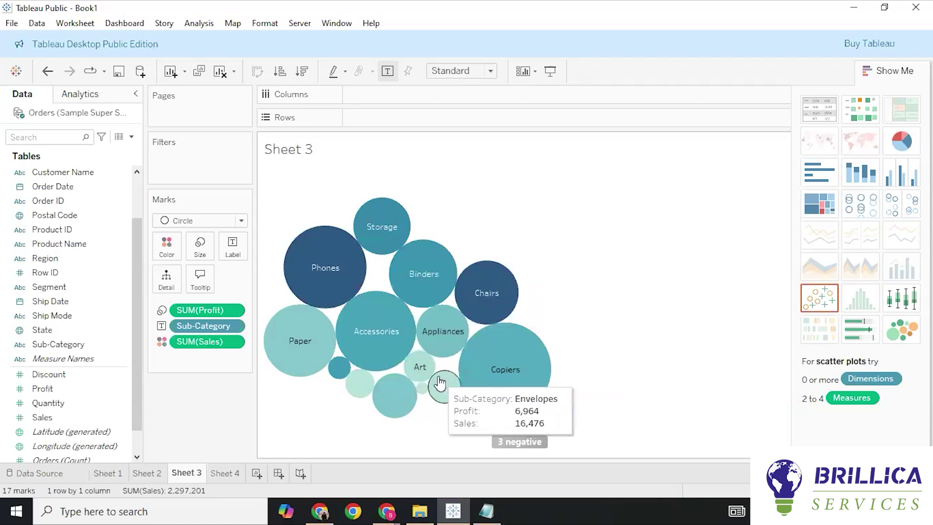
{"action": "left_click", "coordinate": [819, 203]}
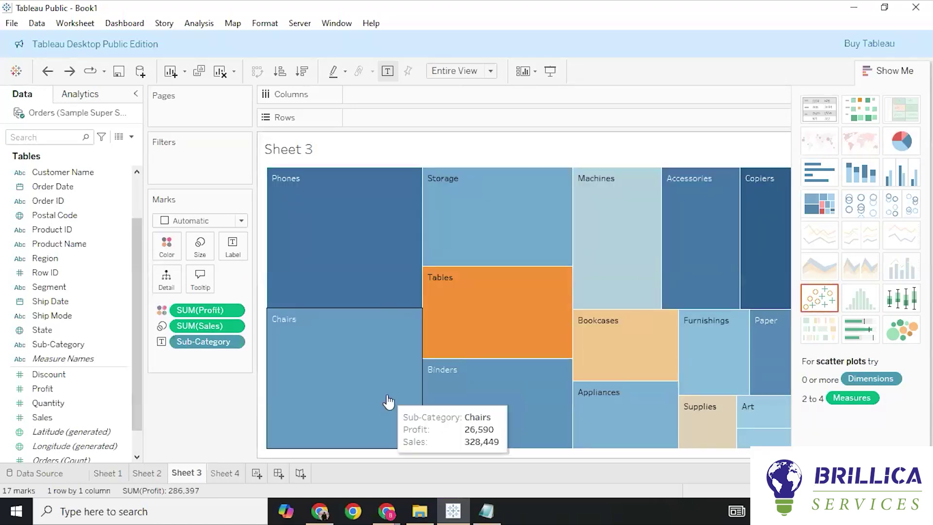
{"action": "left_click", "coordinate": [107, 474]}
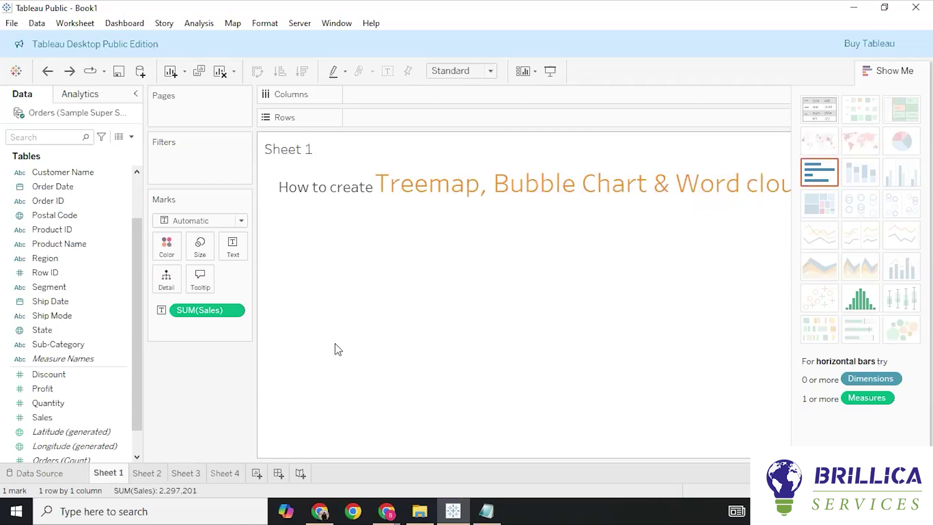
{"action": "left_click", "coordinate": [185, 475]}
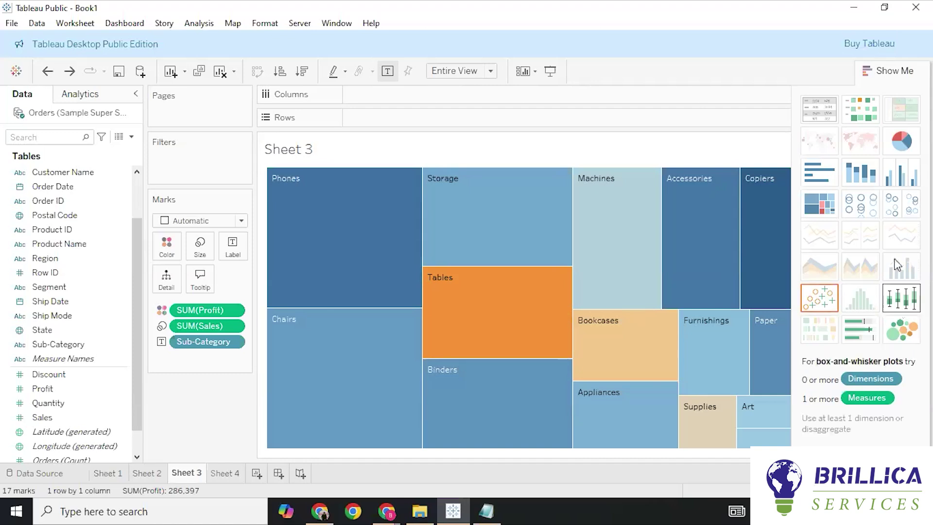
- Close the chart suggestions and turn the treemap into a bubble chart by setting its mark type to Circle
{"action": "left_click", "coordinate": [893, 77]}
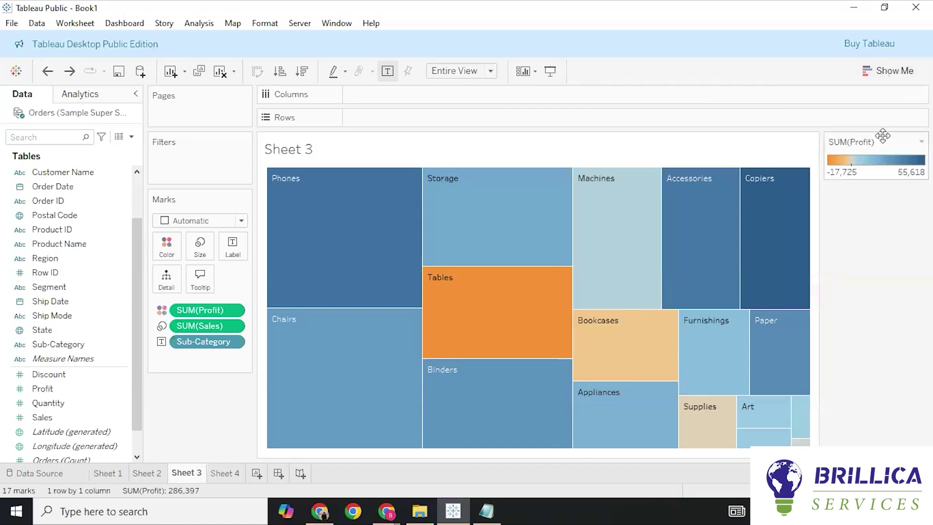
{"action": "left_click", "coordinate": [240, 221]}
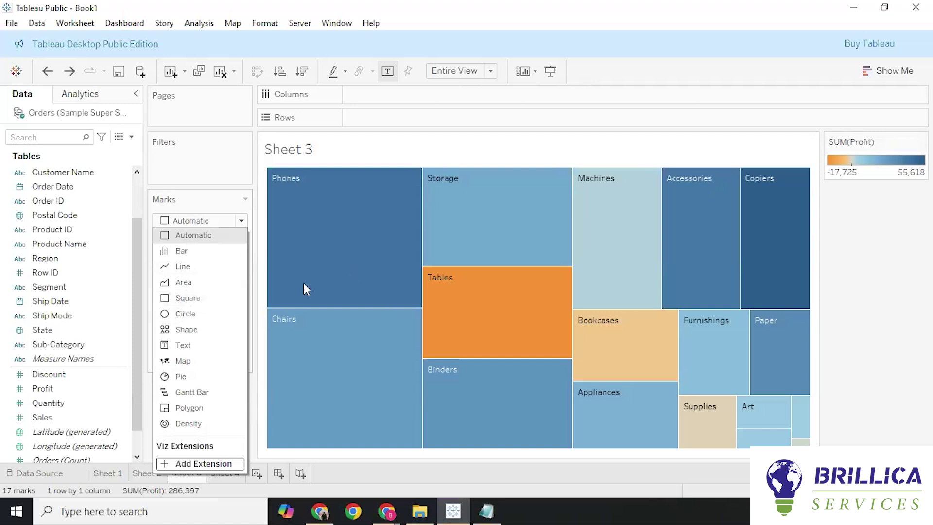
{"action": "left_click", "coordinate": [187, 315]}
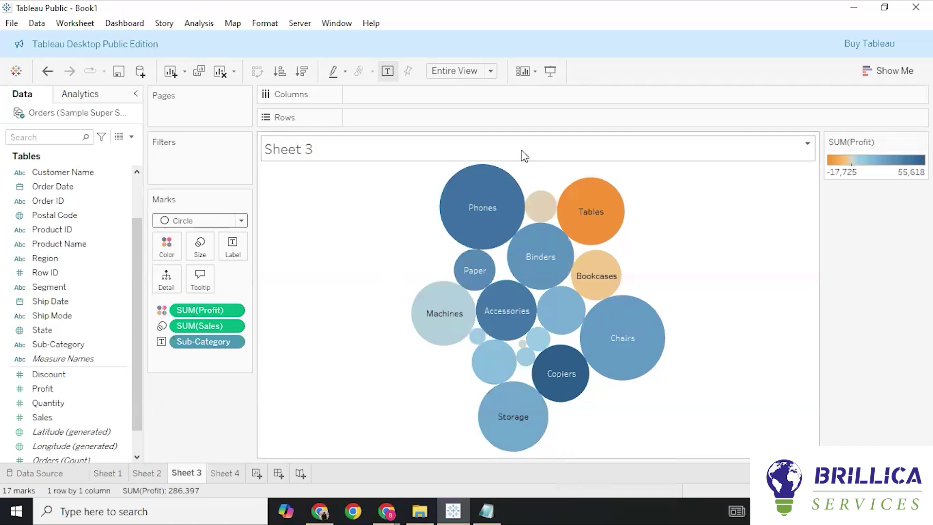
{"action": "mouse_move", "coordinate": [462, 321]}
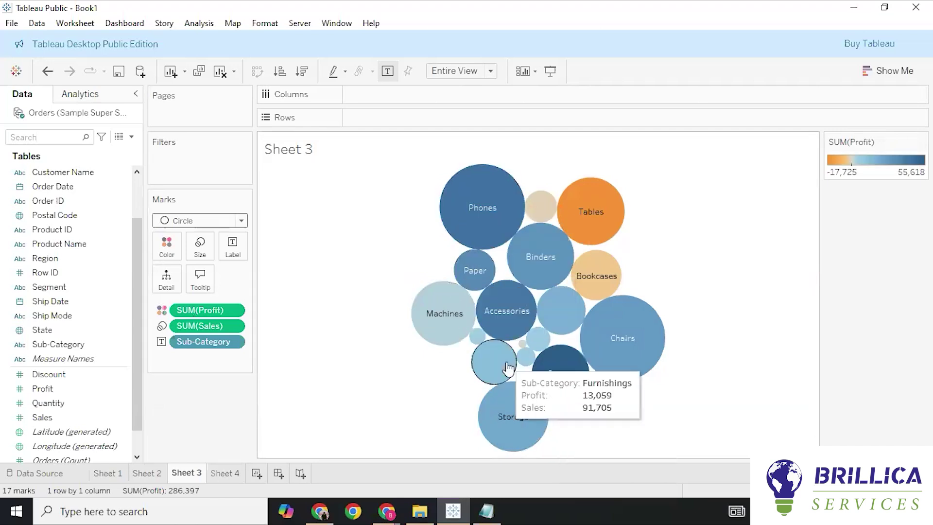